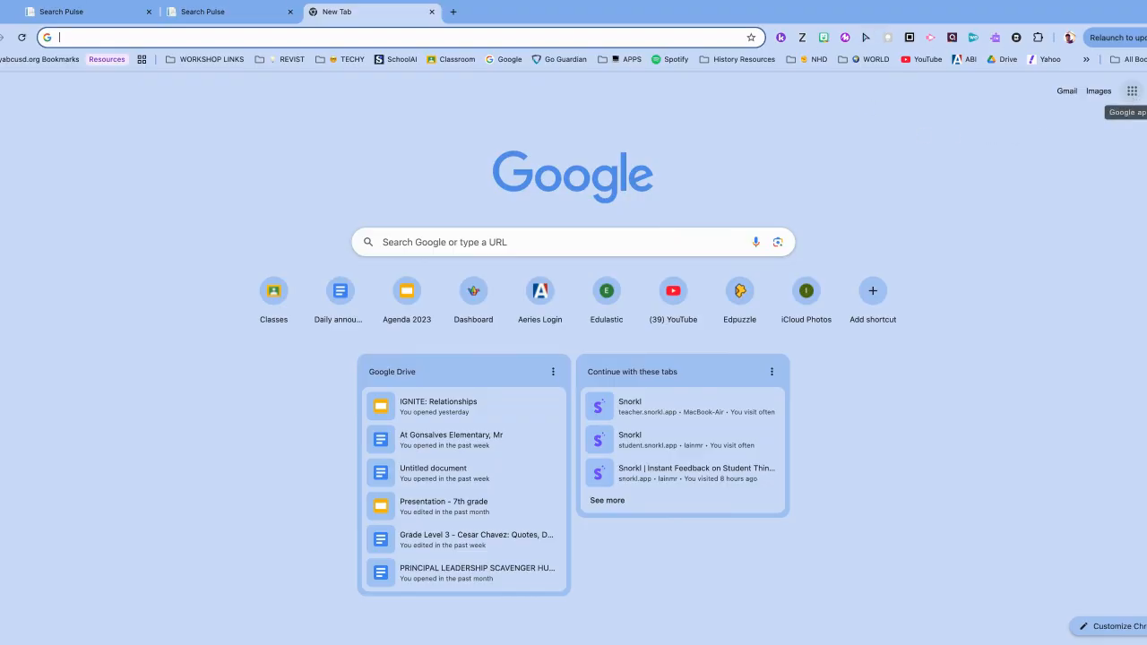
Step: Open Adobe Express from the Google apps launcher
click(1131, 90)
scroll(1094, 219, down, 2)
scroll(1094, 218, down, 5)
scroll(1073, 236, down, 2)
click(1073, 235)
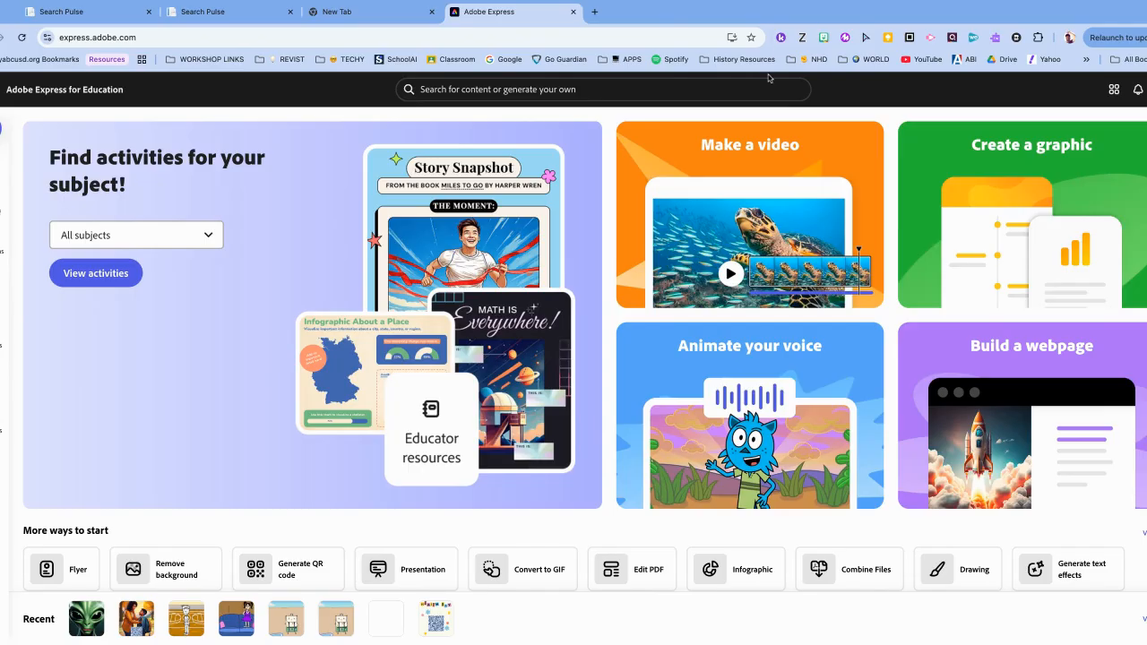
Step: Create a new blank presentation and dismiss the Education filters notice
scroll(599, 215, down, 2)
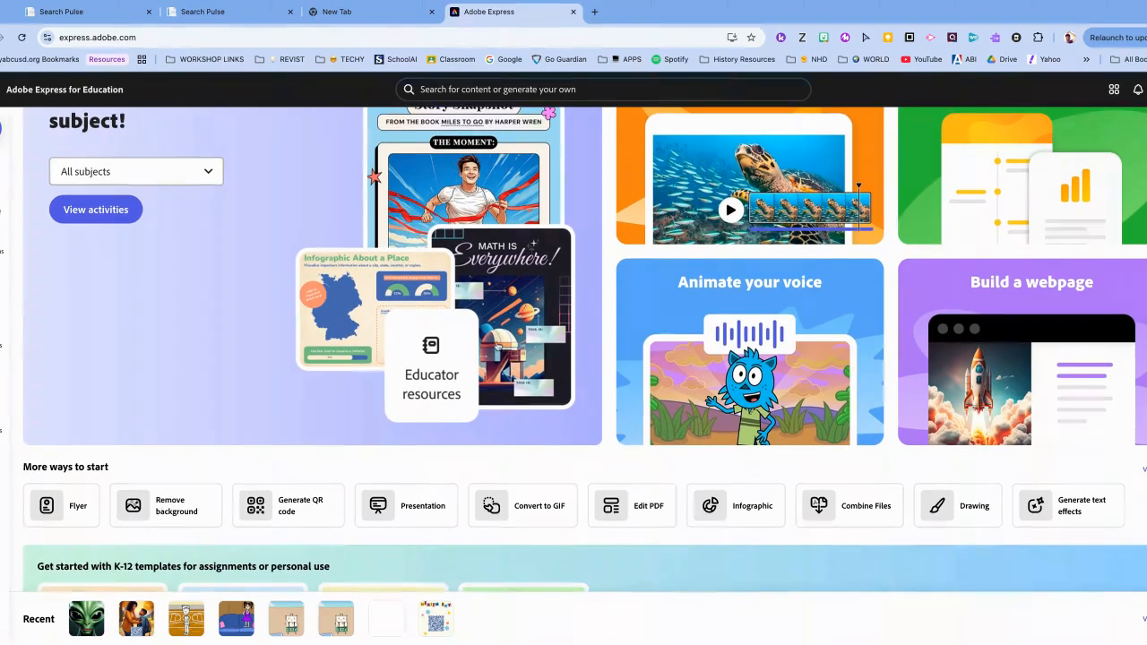
click(428, 511)
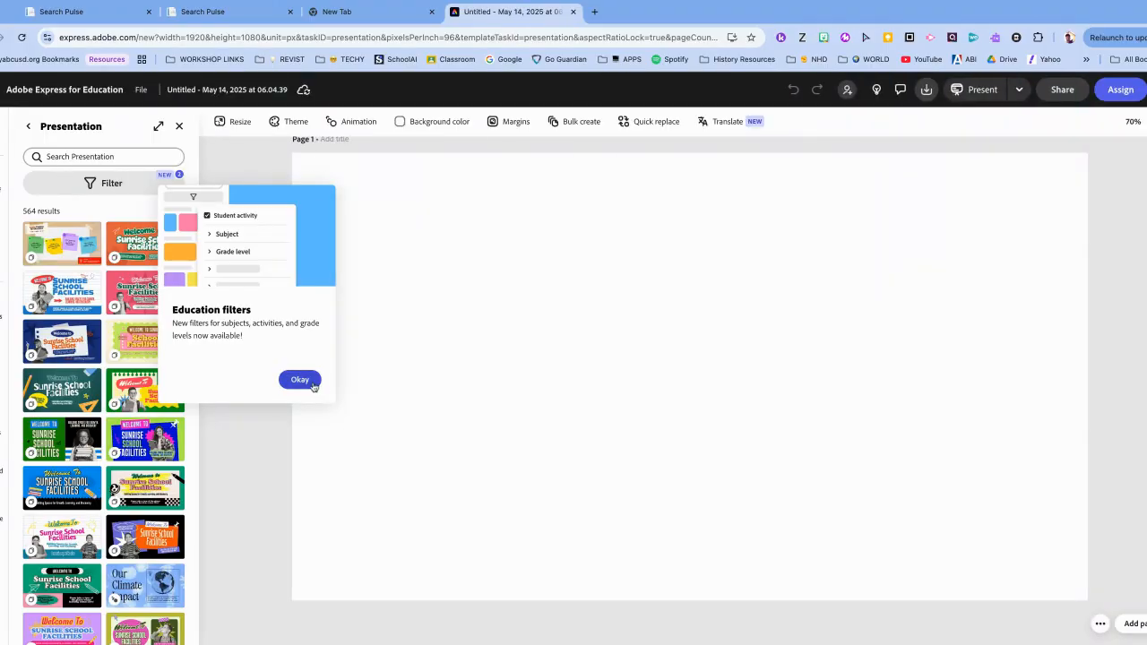
click(300, 380)
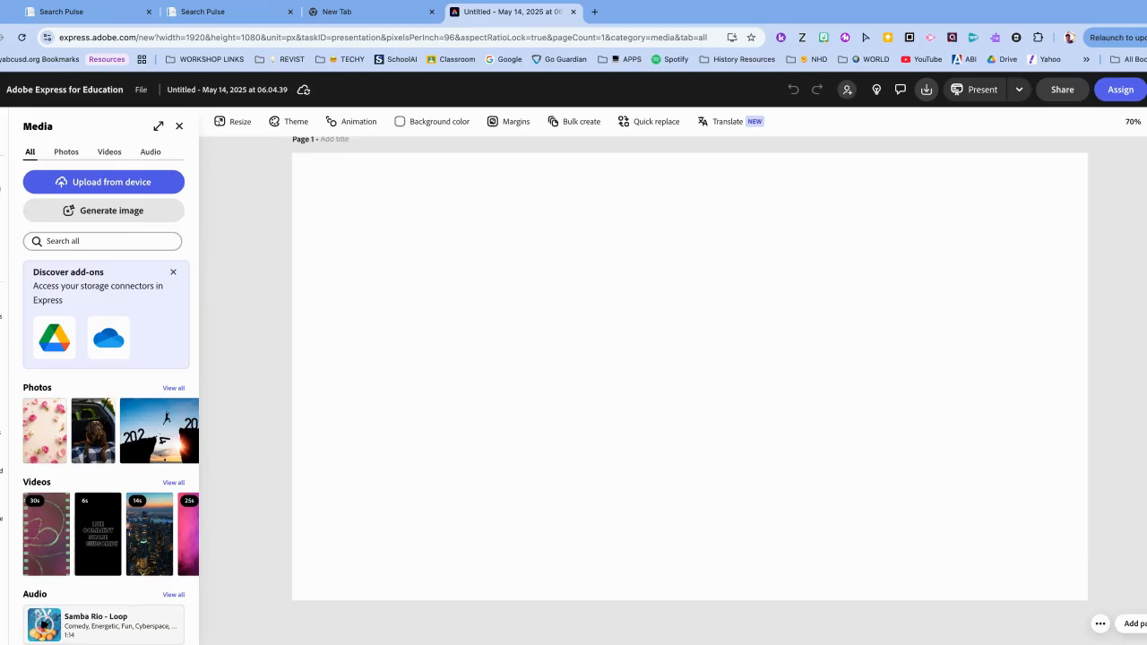
Step: Generate a Landscape (4:3) image on the page from the prompt "Green Alien with large eyes and a small mouth."
click(85, 214)
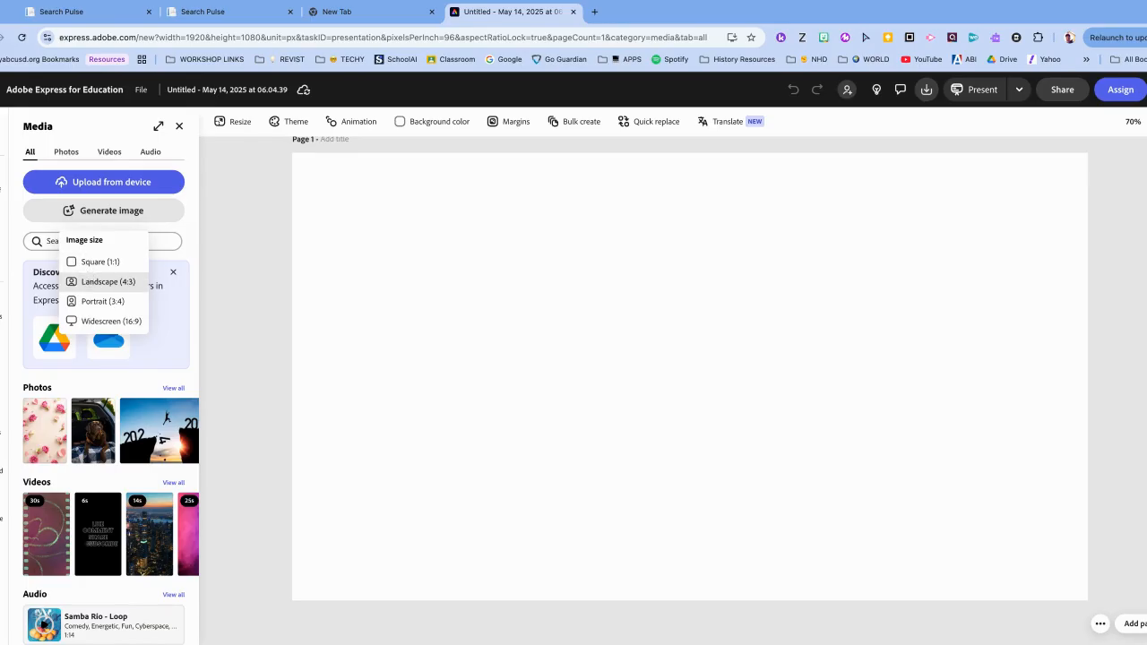
click(105, 281)
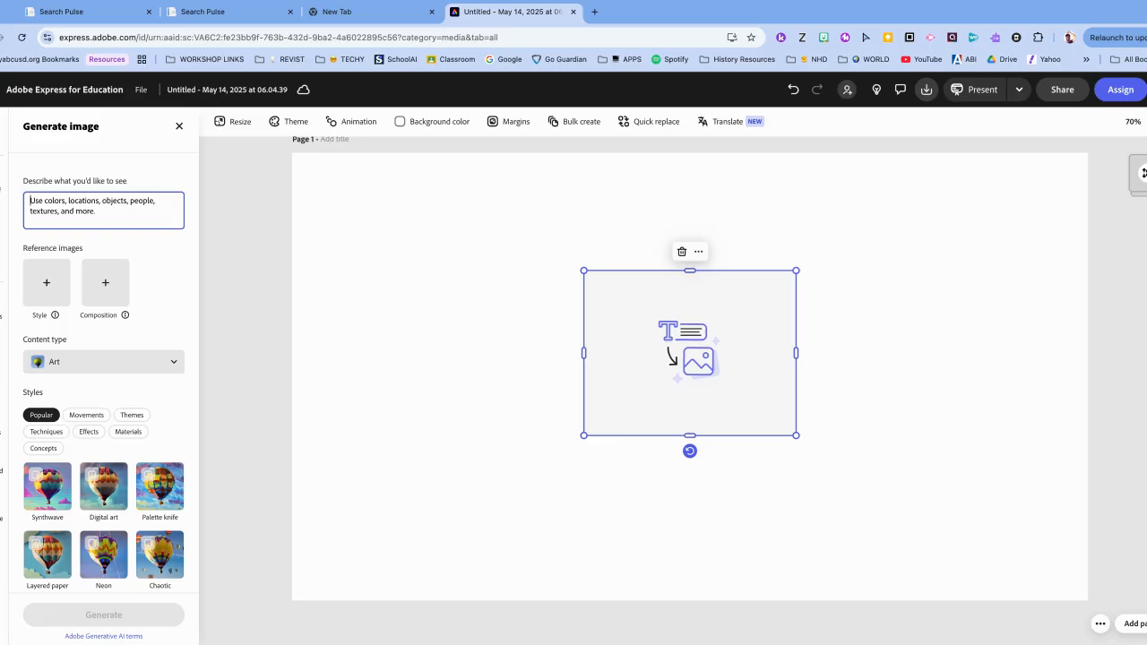
text(A)
key(BackSpace)
text(Gree)
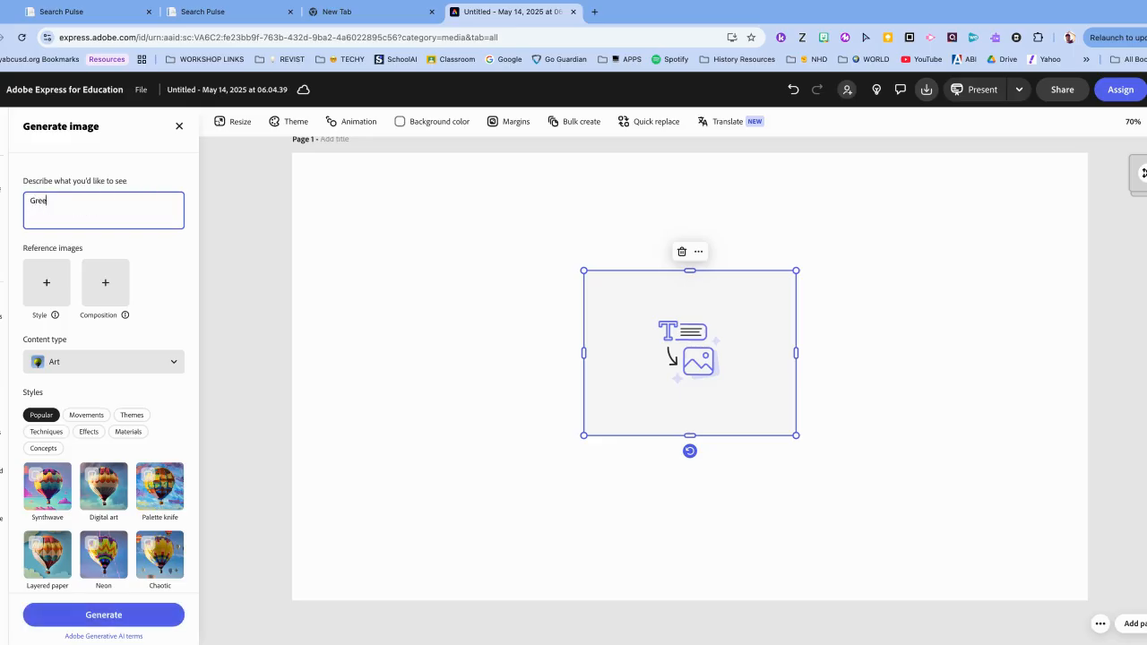
text(n AIien)
key(BackSpace)
text(n with )
text(large )
text(eyes and a)
text(nt)
key(BackSpace)
key(BackSpace)
text(small.)
key(BackSpace)
text(mouth.)
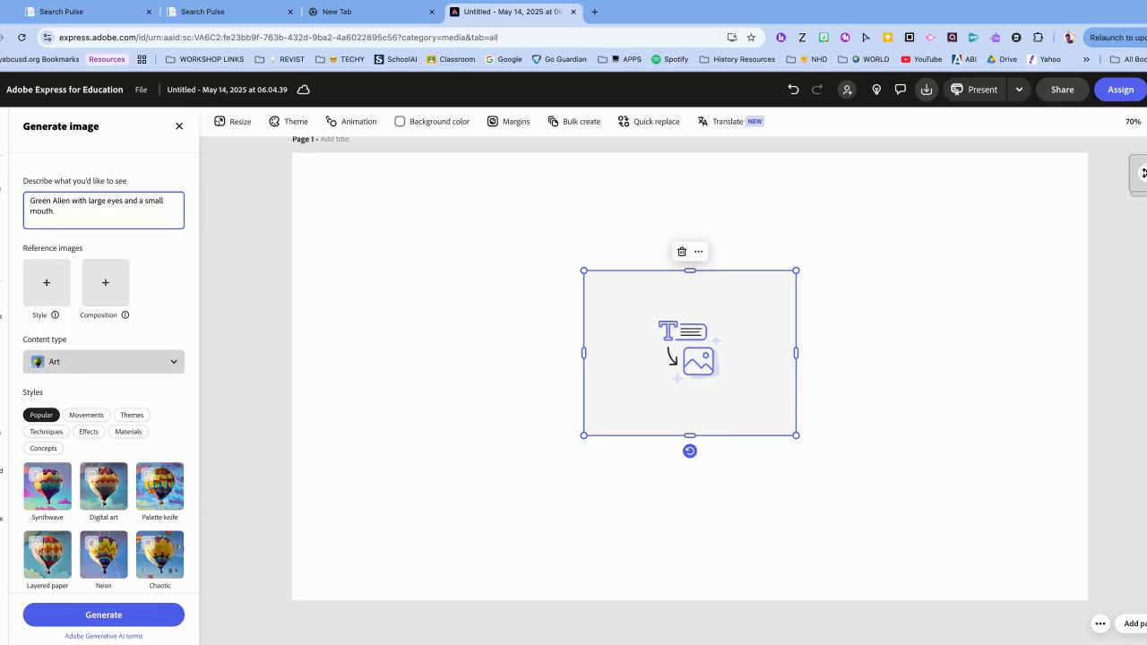
click(104, 616)
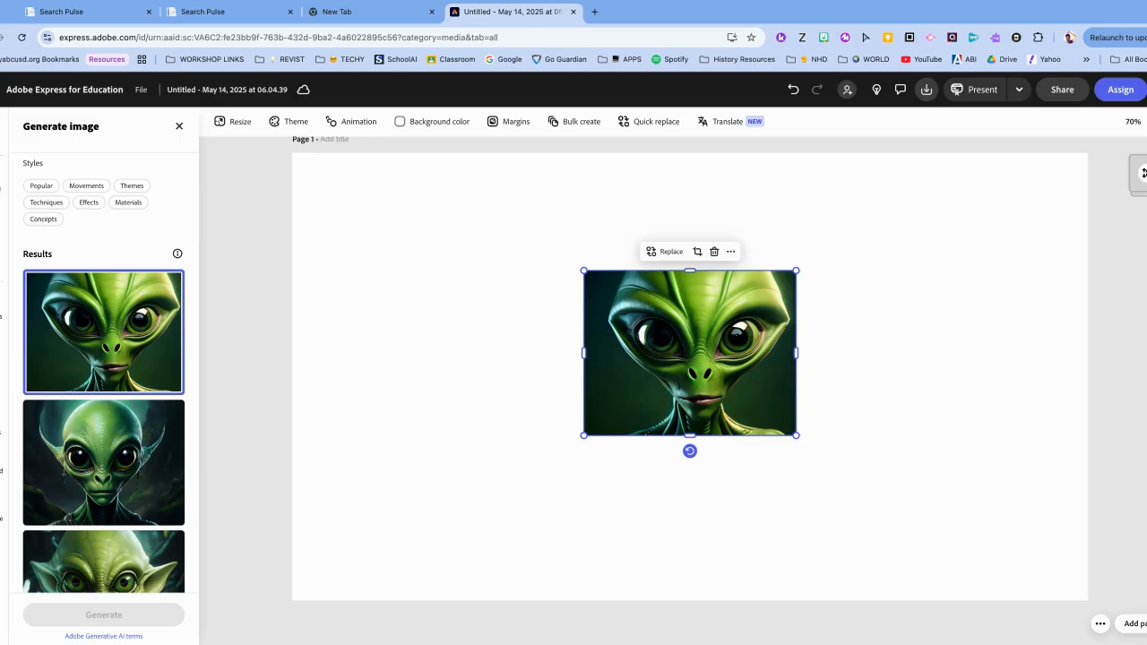
Step: Review the generated alien variations, keep the first one, and enlarge it to cover the full page height, roughly centered
scroll(91, 386, down, 3)
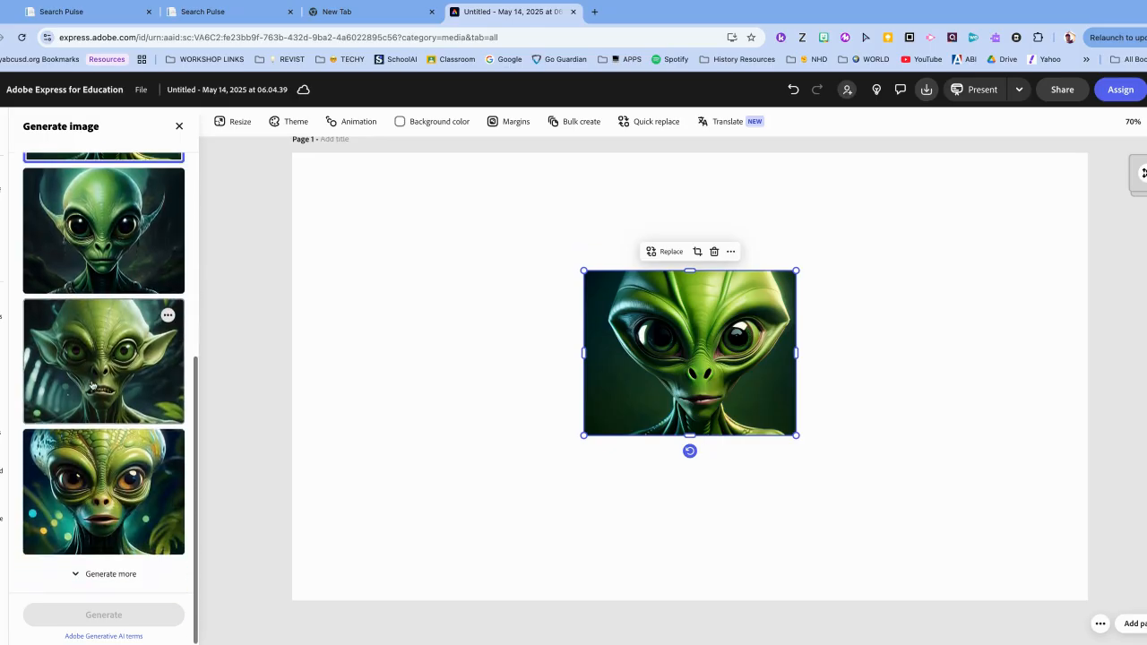
scroll(91, 385, up, 4)
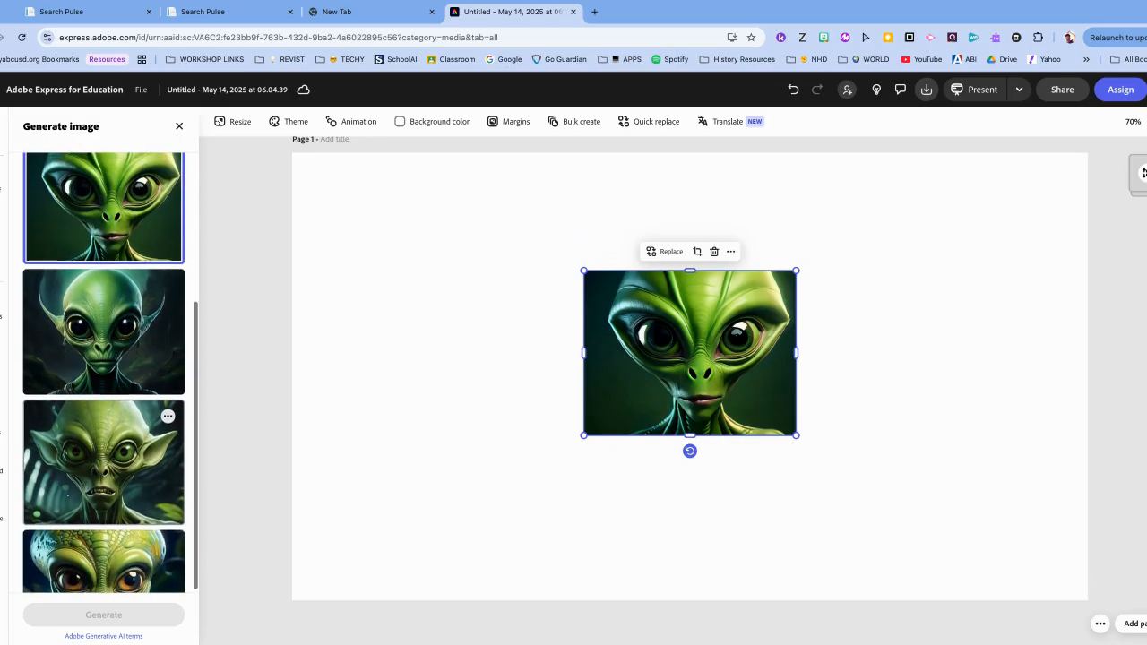
scroll(113, 331, up, 1)
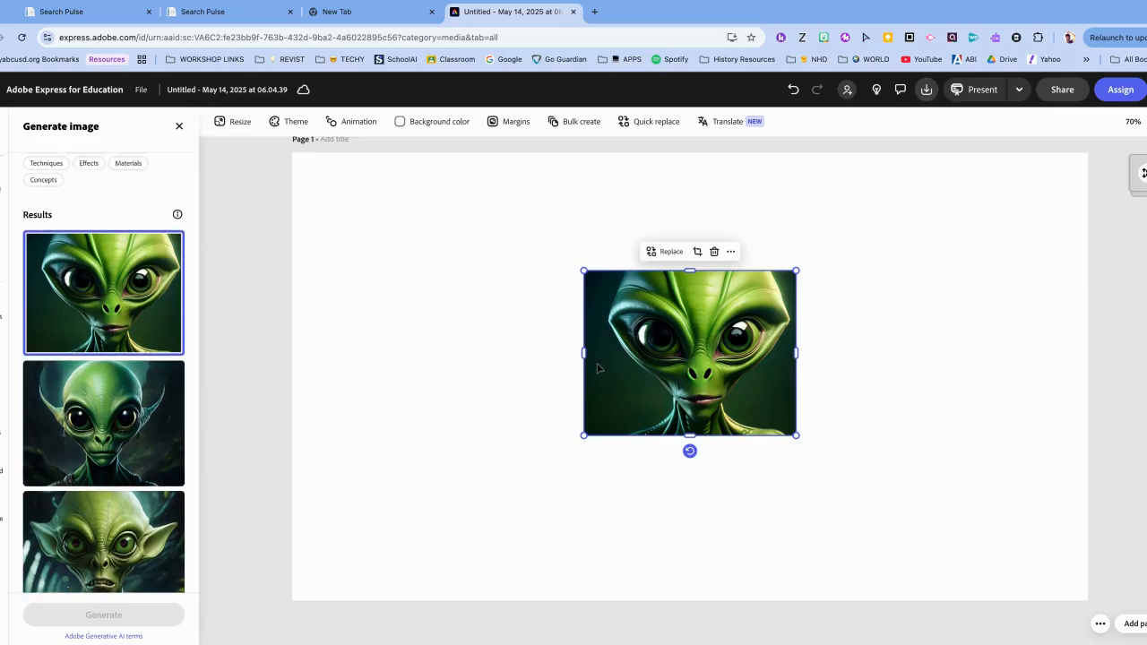
click(529, 387)
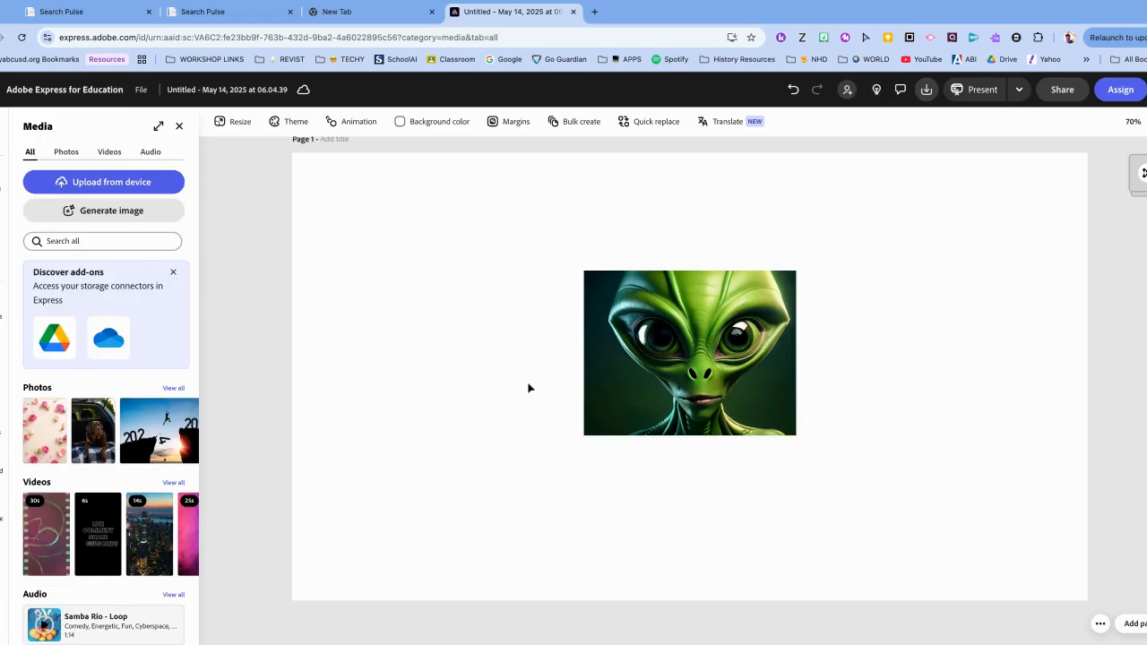
click(596, 403)
drag(583, 436, 355, 612)
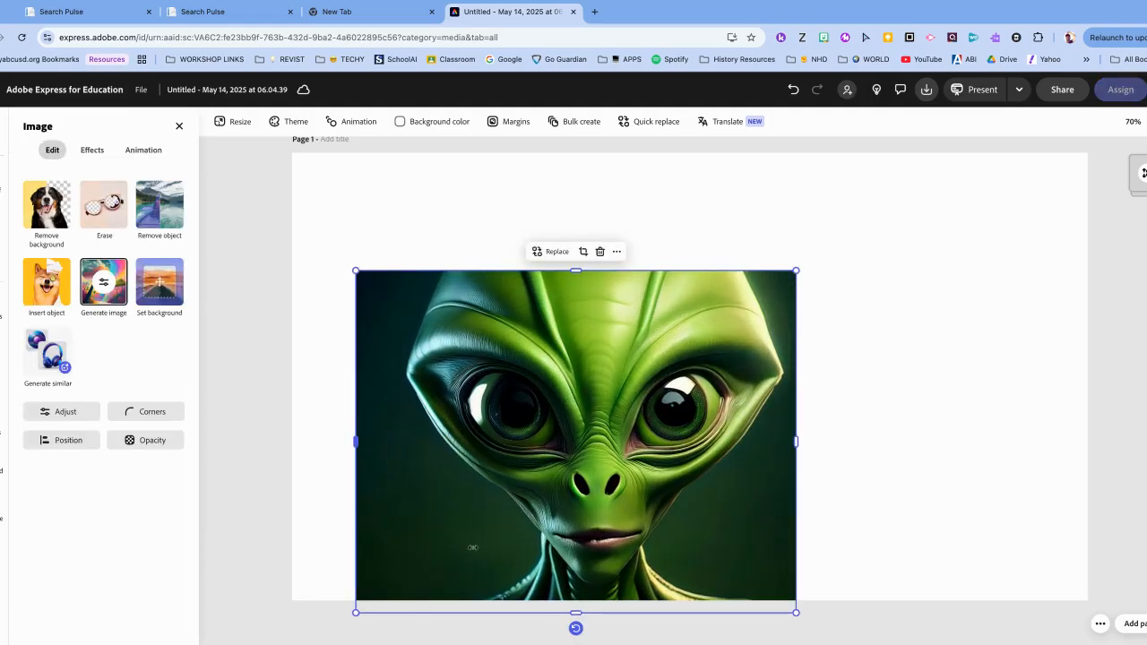
drag(795, 270, 1013, 101)
mouse_move(590, 322)
mouse_down()
mouse_move(587, 345)
mouse_move(590, 331)
mouse_move(570, 336)
mouse_move(599, 336)
mouse_up()
click(313, 294)
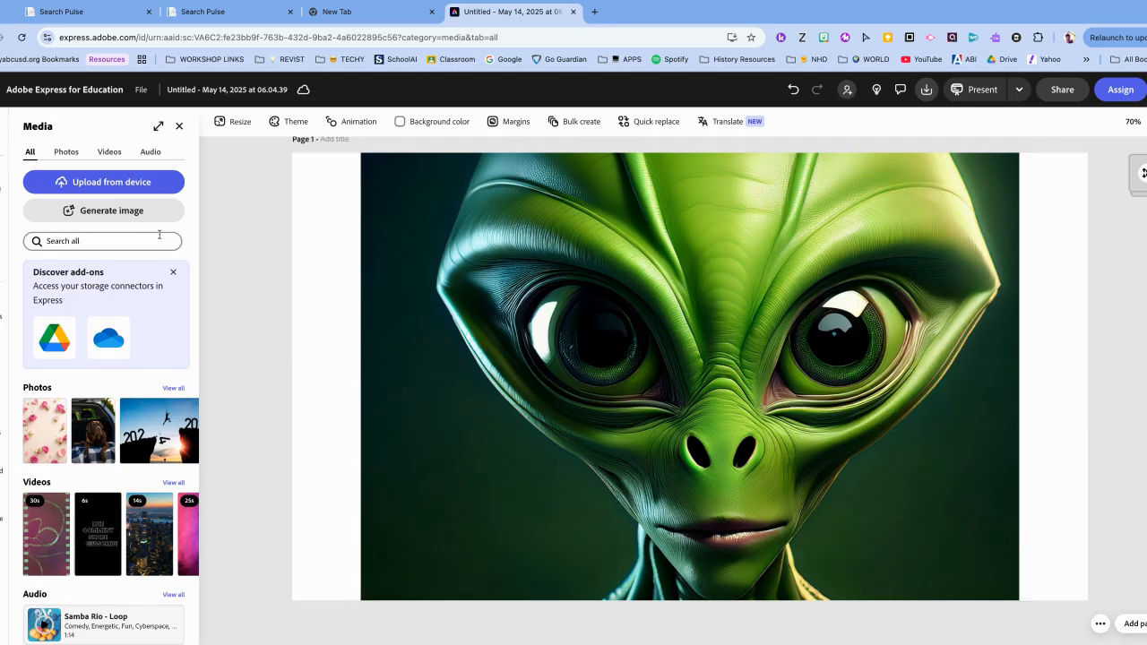
Step: Add an Animate characters video to the page, choose the Caricature mouth as the character, and enlarge it to 133%
click(108, 153)
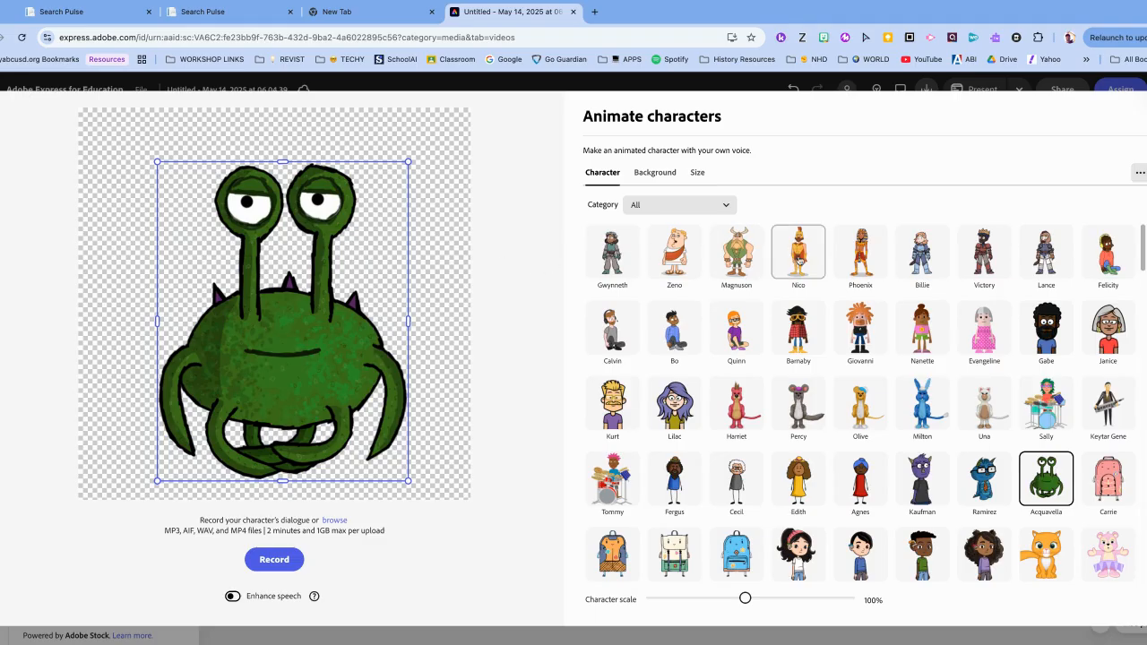
scroll(835, 414, down, 3)
scroll(860, 376, down, 3)
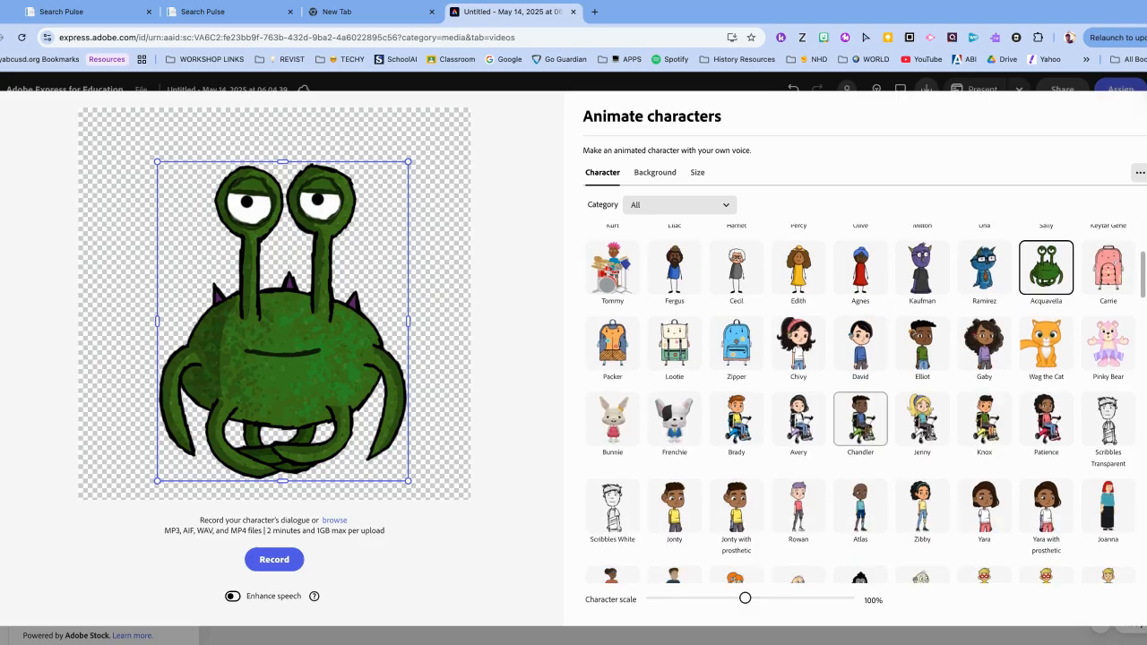
scroll(860, 358, down, 2)
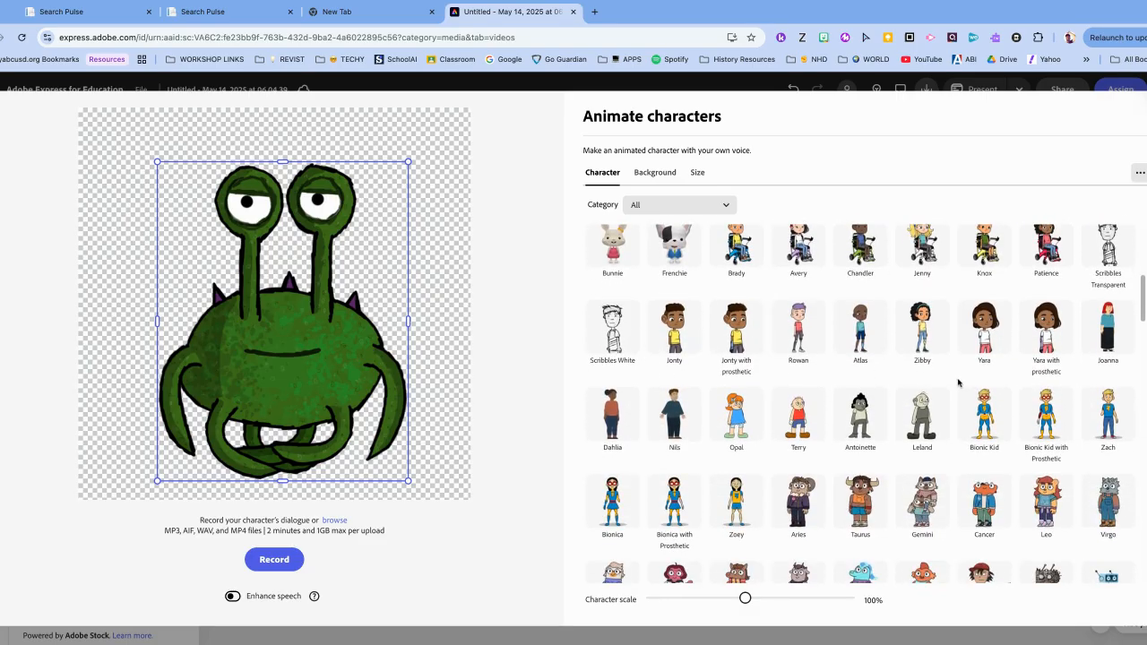
scroll(957, 383, down, 3)
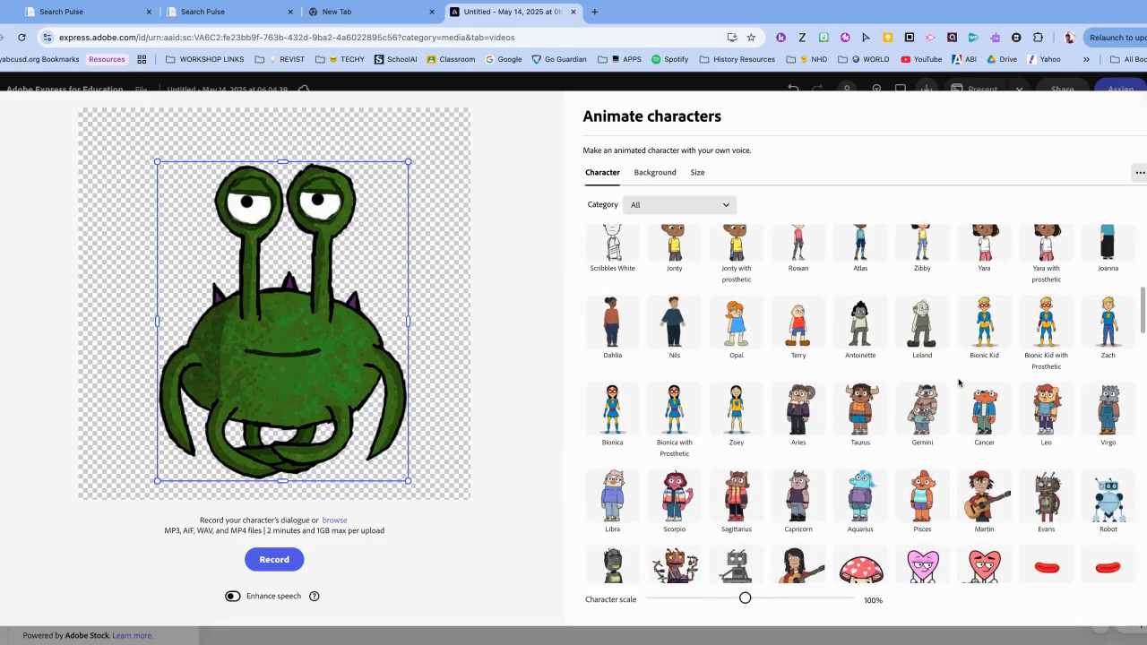
scroll(957, 382, down, 5)
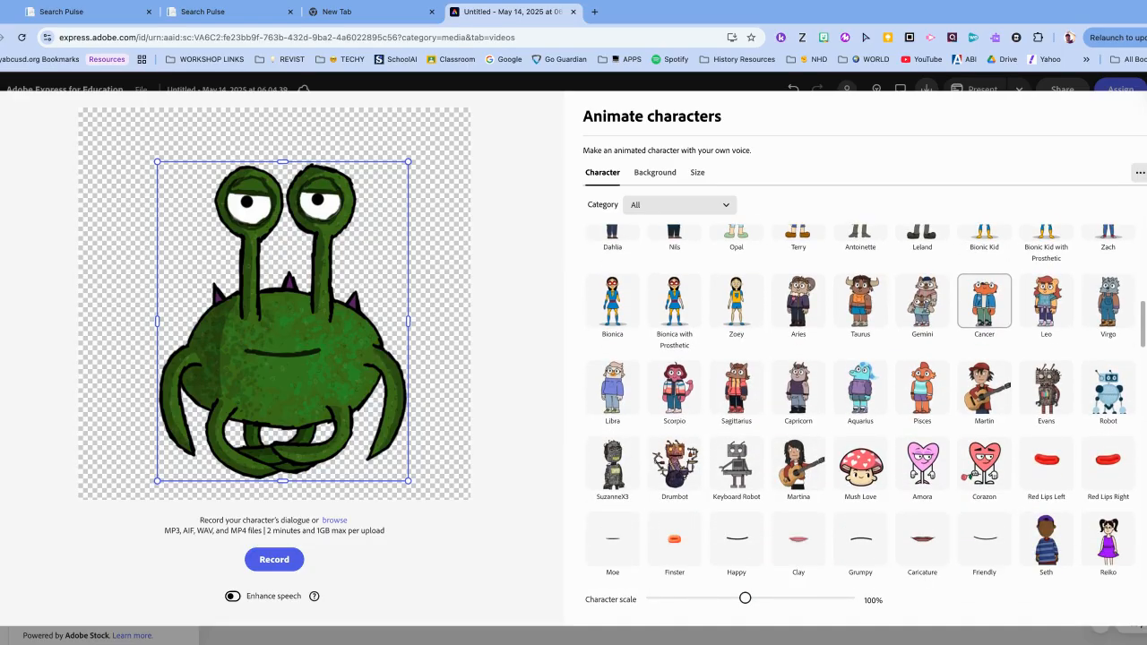
scroll(859, 403, down, 1)
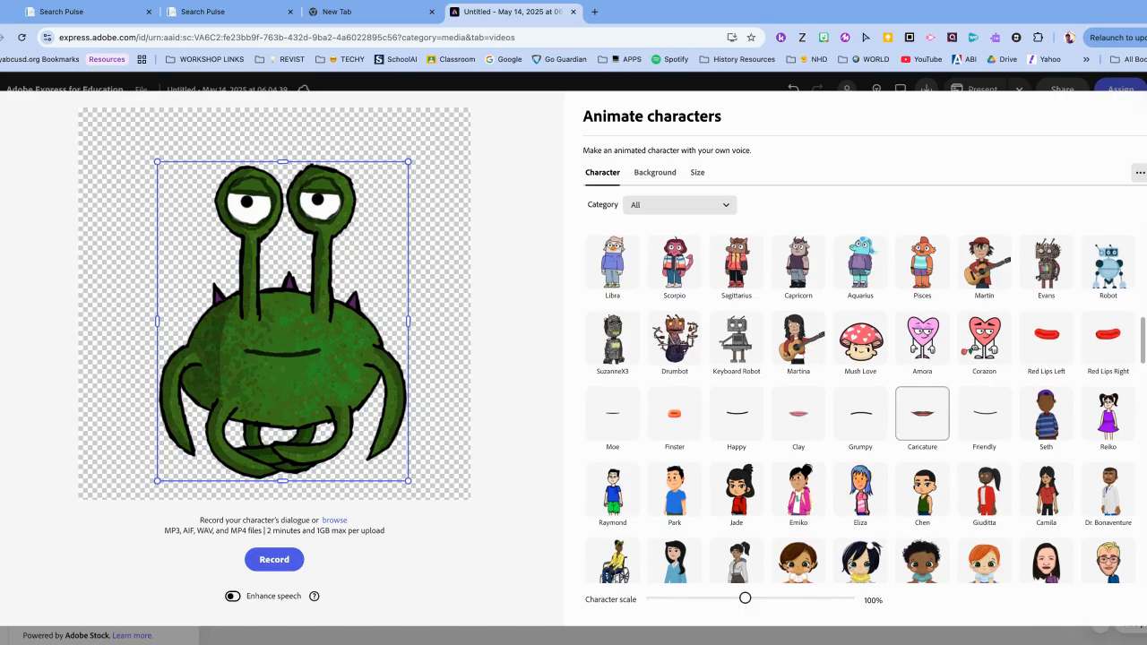
click(922, 413)
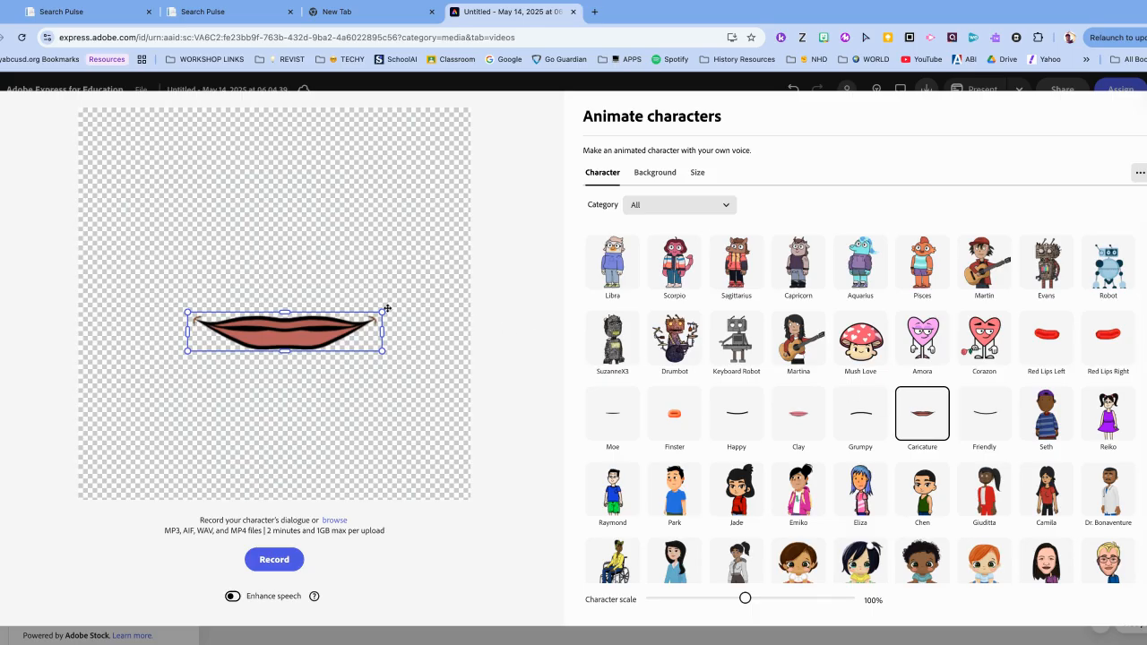
drag(382, 311, 447, 297)
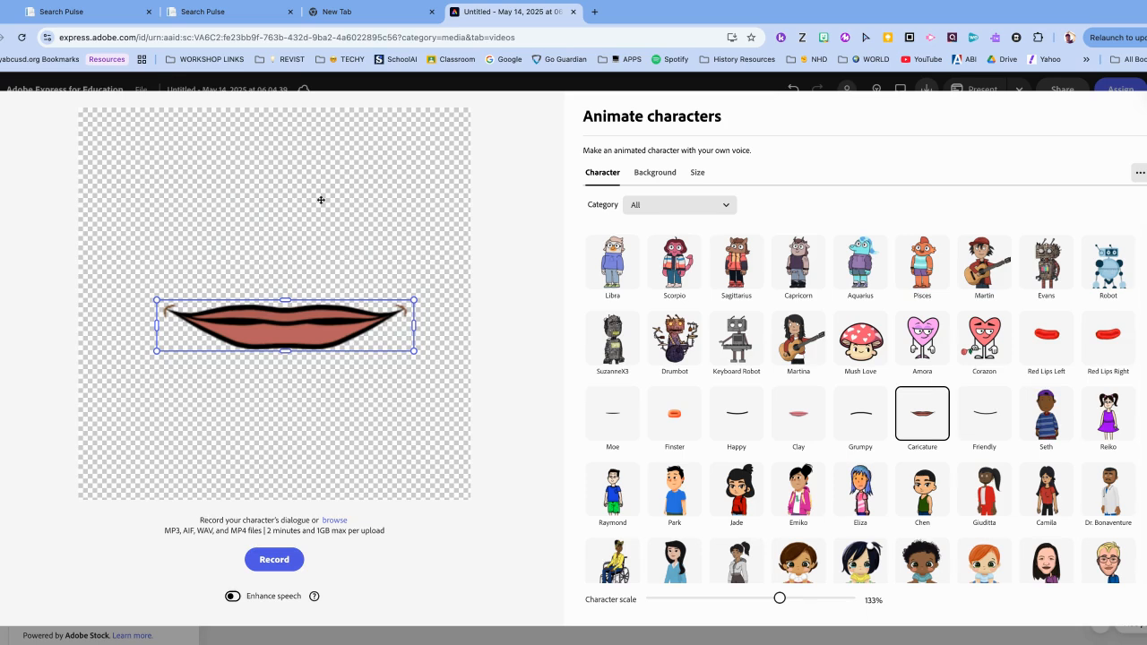
Step: Try the Dungeon, Knight Hallway and Minimalist Beach backgrounds behind the mouth and restore the Transparent background
click(644, 174)
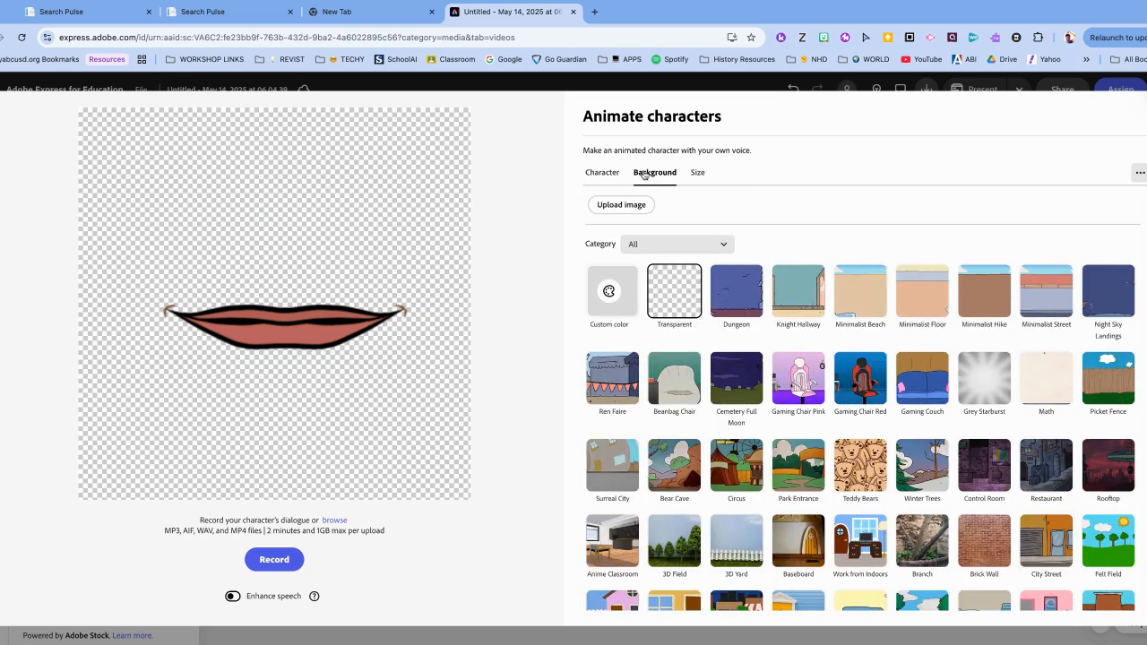
click(729, 294)
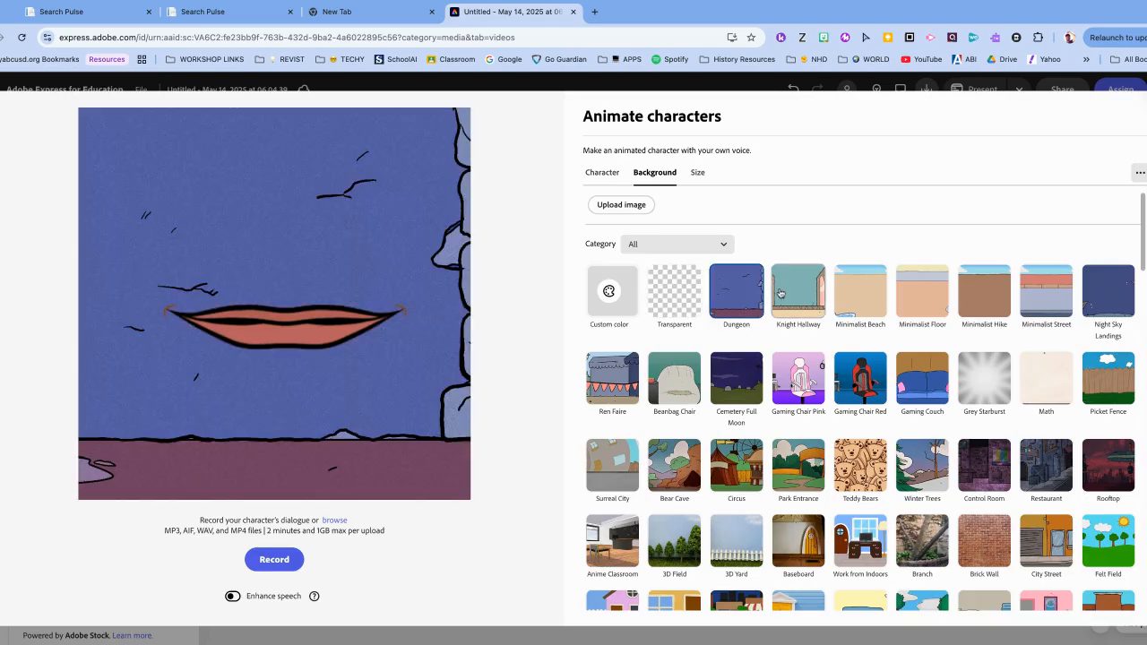
click(797, 292)
click(847, 298)
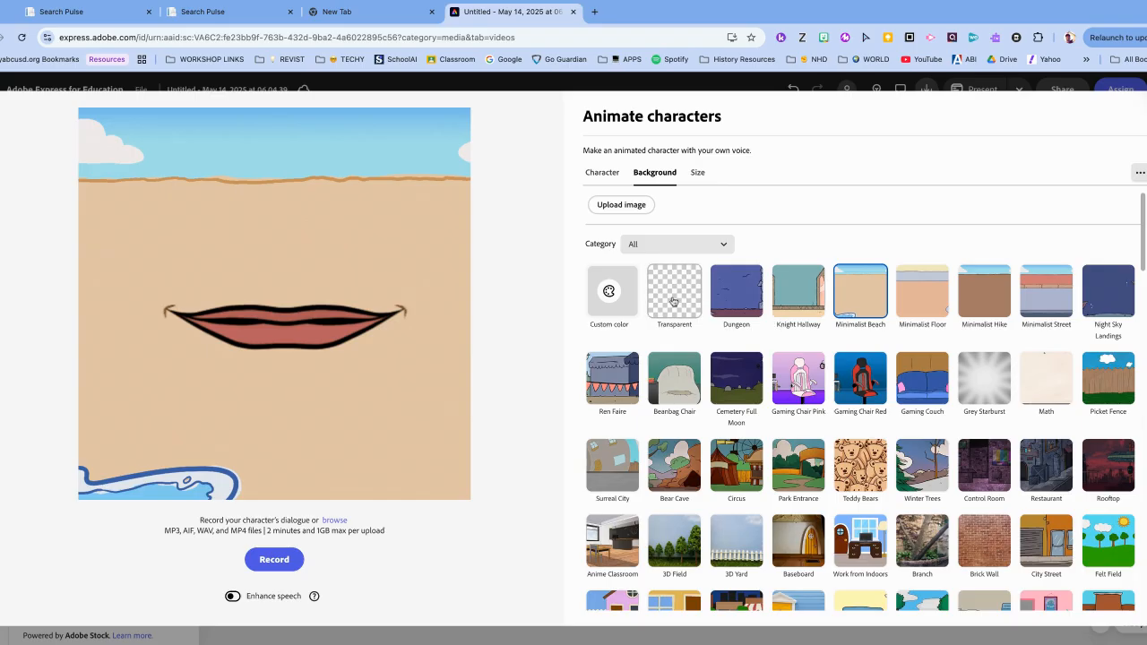
click(672, 301)
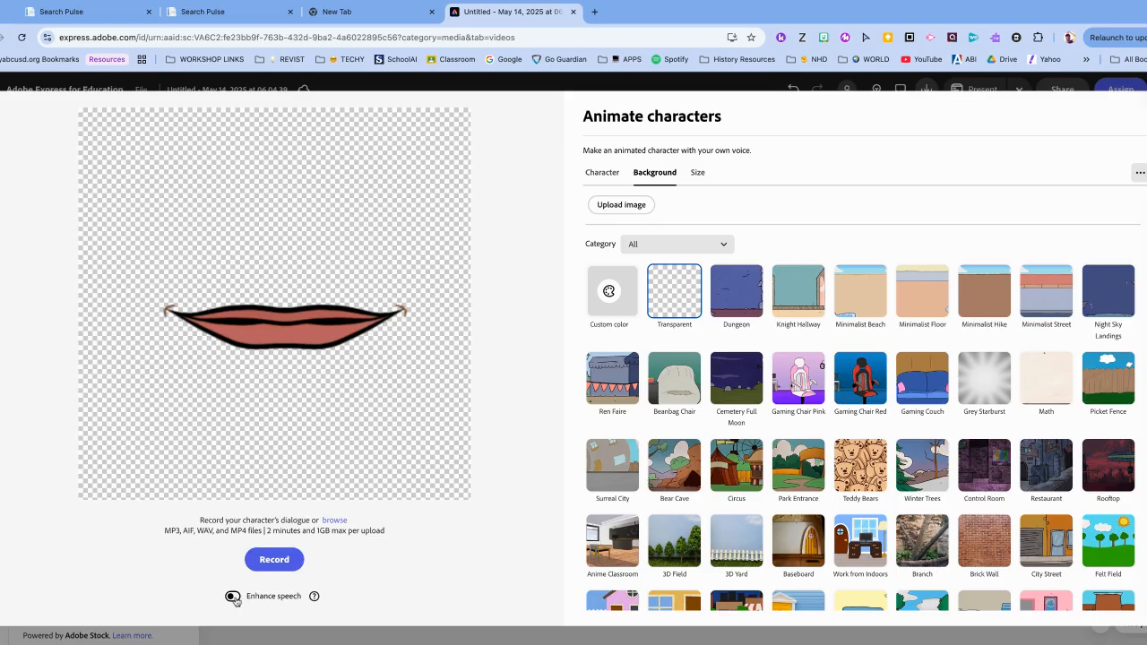
Step: Enable Enhance speech and record about 17 seconds of dialogue for the Caricature mouth
click(235, 598)
click(274, 560)
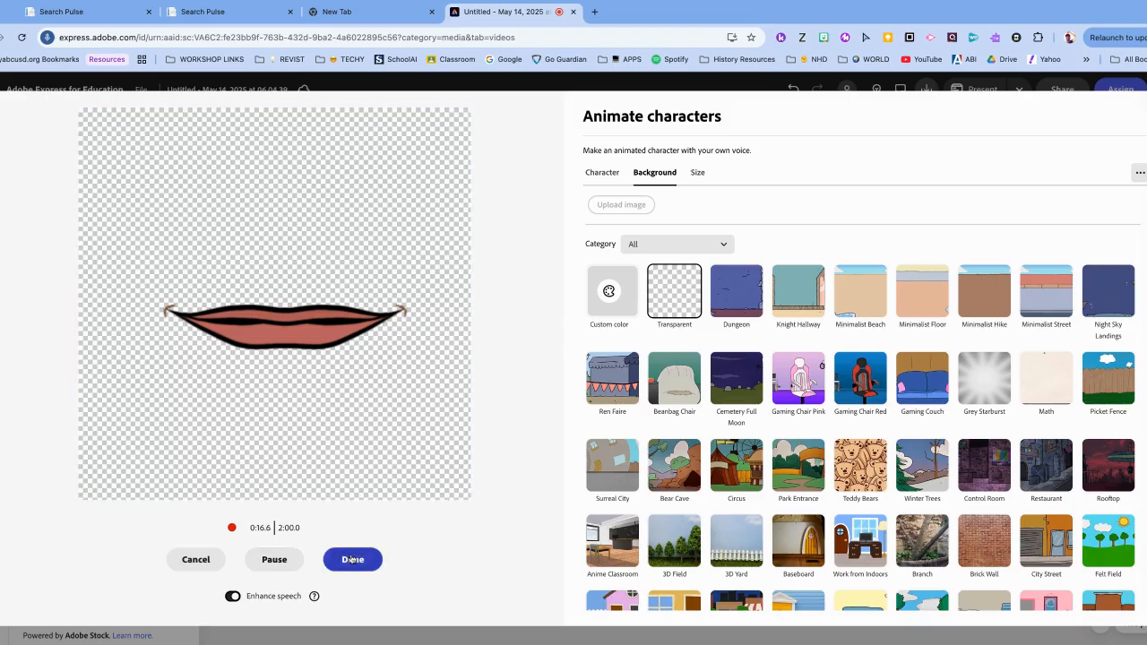
click(353, 559)
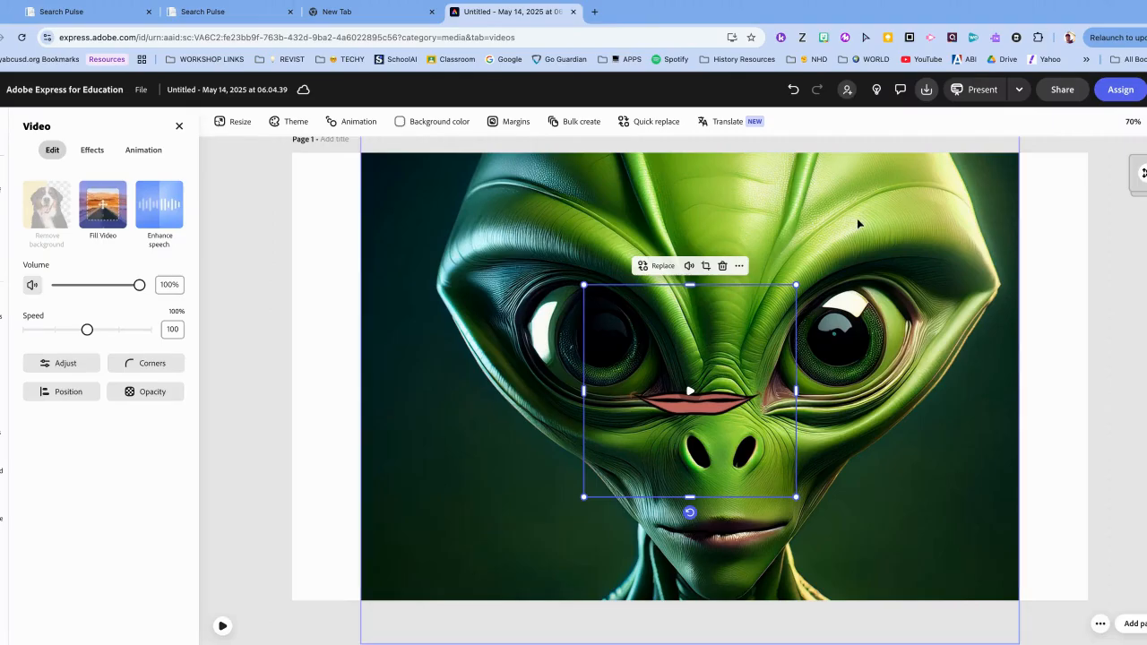
Step: Enlarge the animated mouth video and position its lips directly over the alien's own mouth
drag(717, 356, 726, 361)
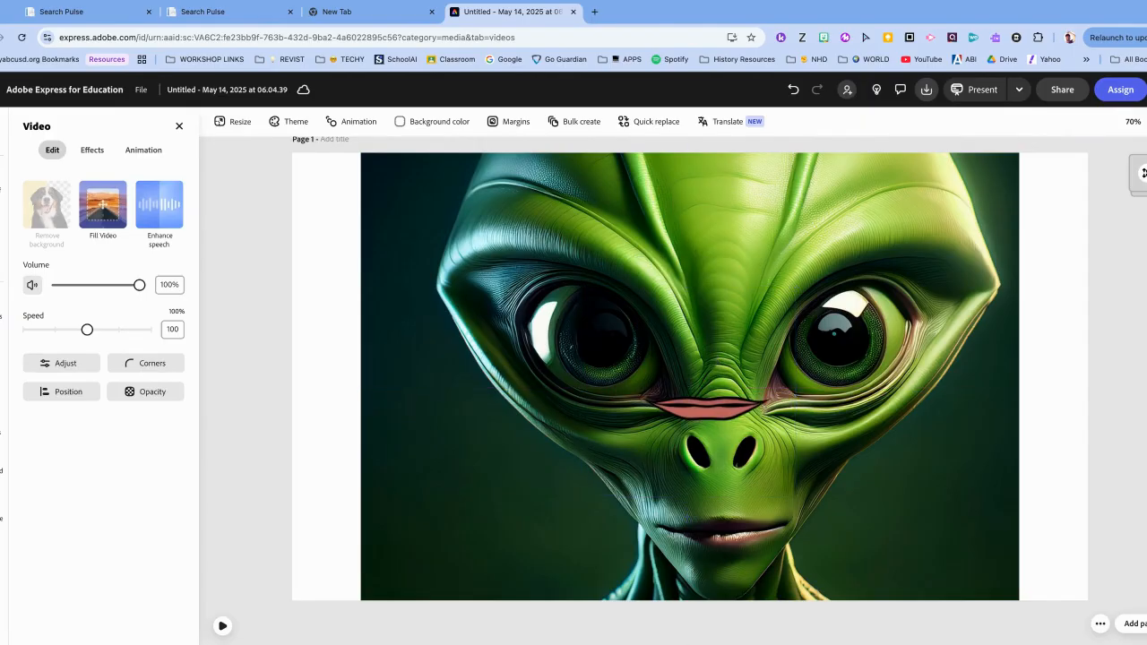
drag(726, 361, 626, 229)
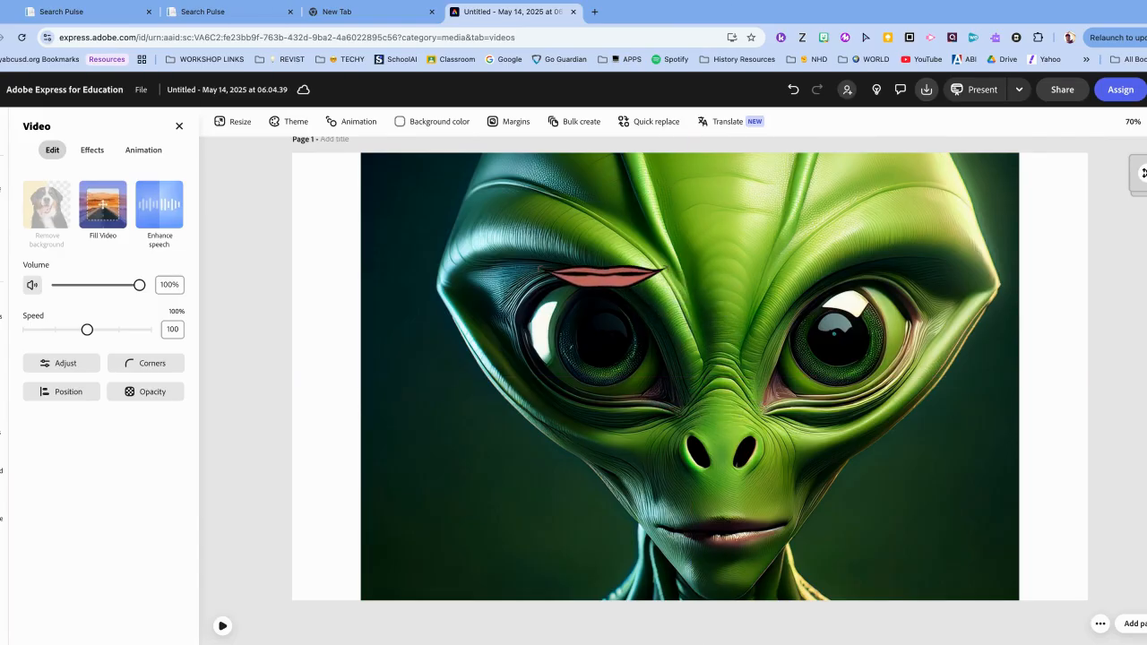
drag(607, 276, 705, 391)
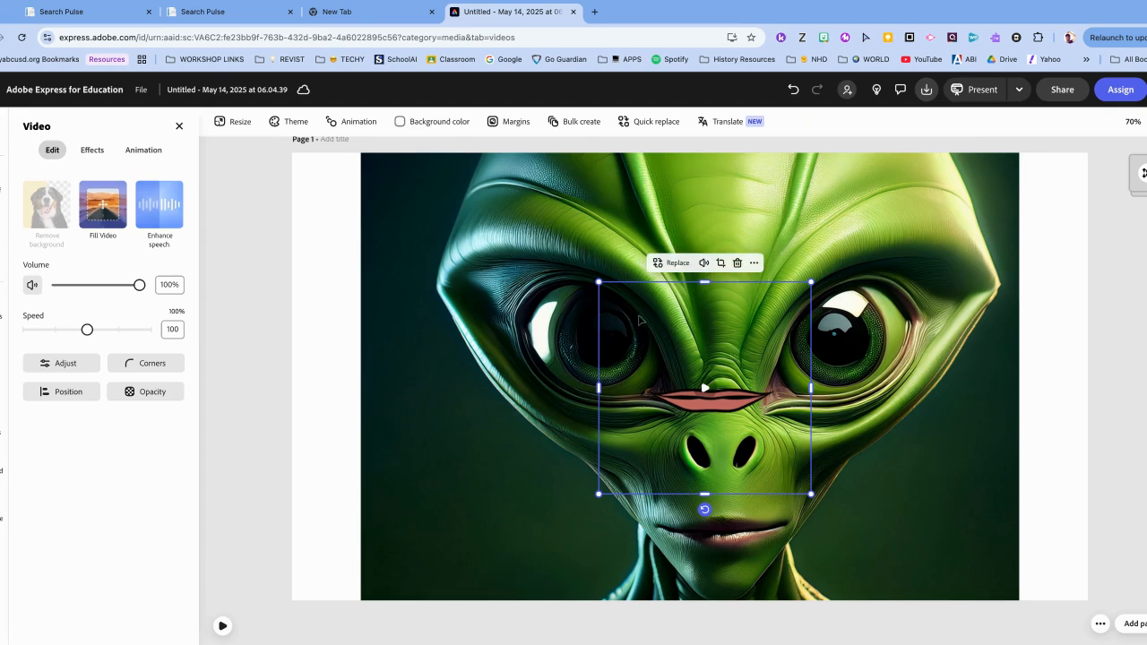
drag(598, 282, 516, 199)
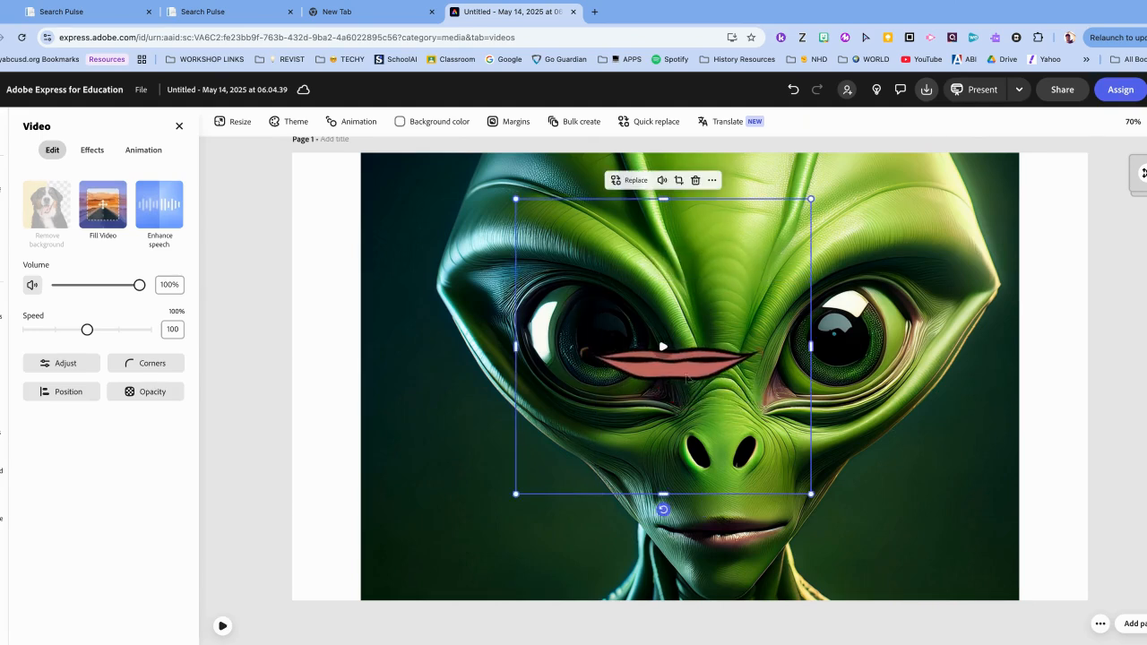
drag(683, 373, 731, 539)
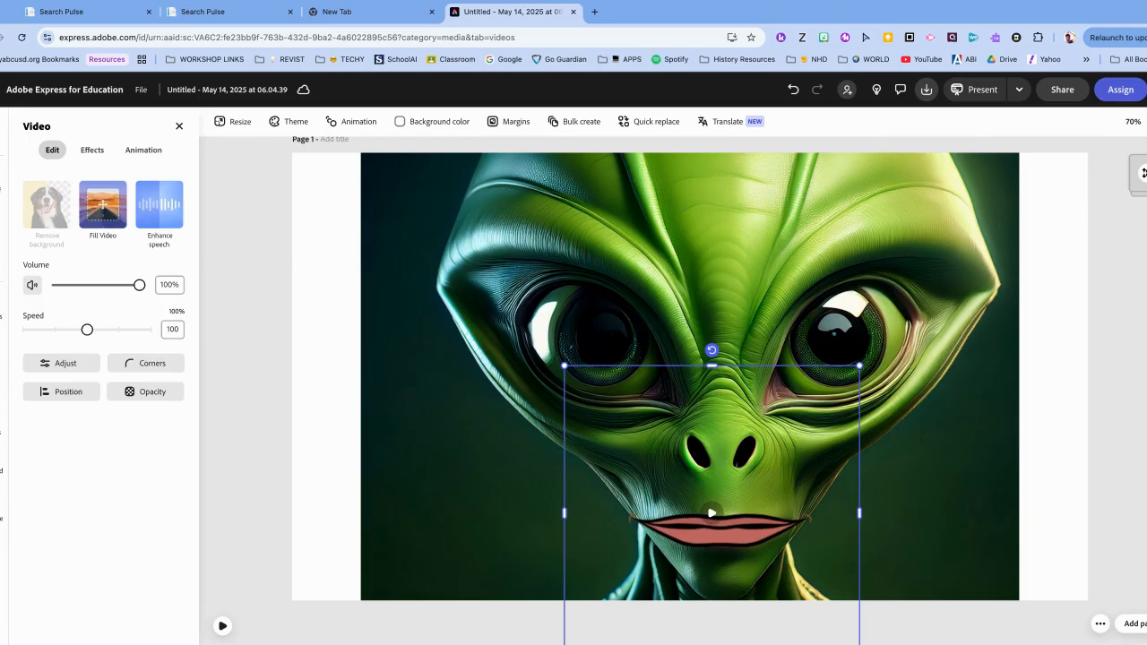
Step: Play back the page to preview the alien speaking with the animated mouth
click(874, 536)
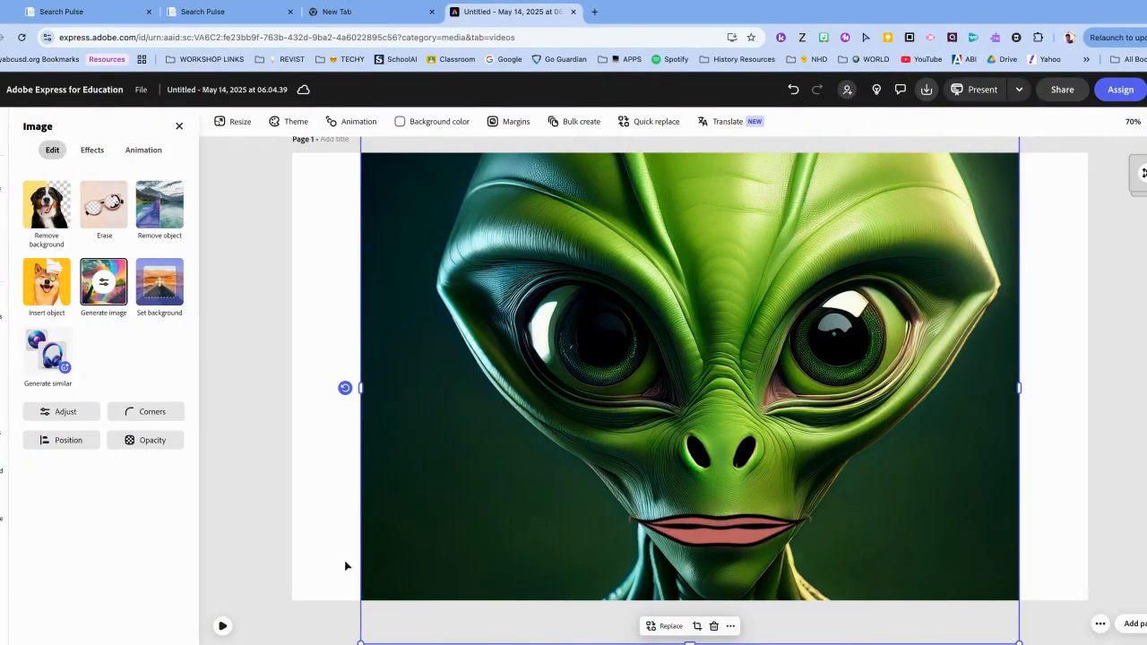
click(220, 626)
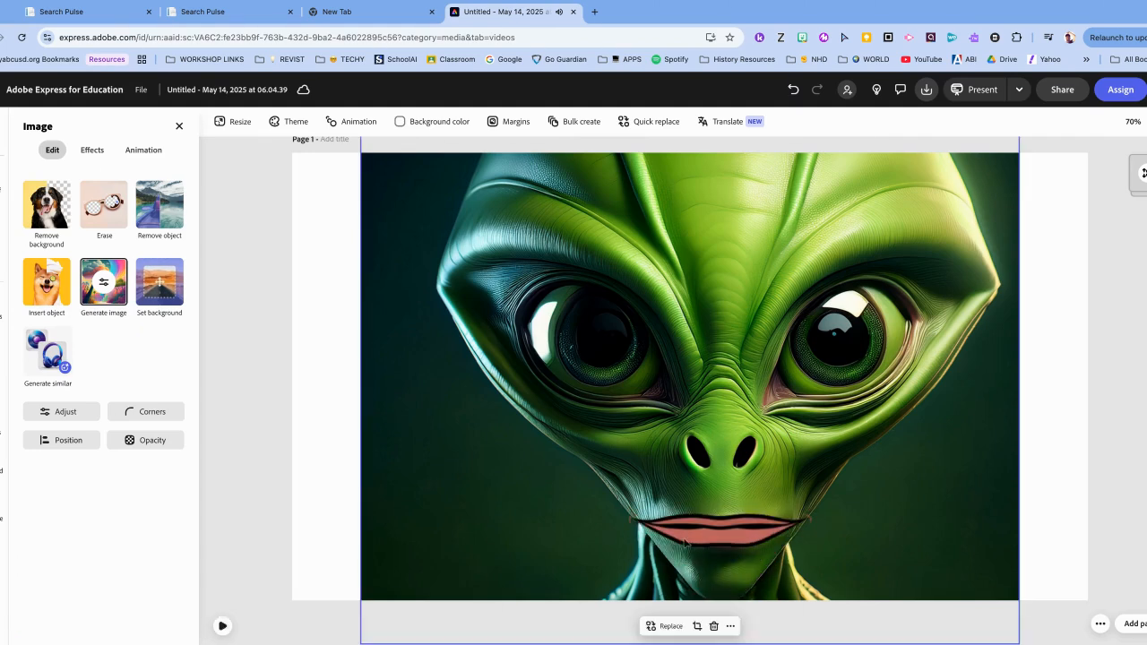
click(975, 490)
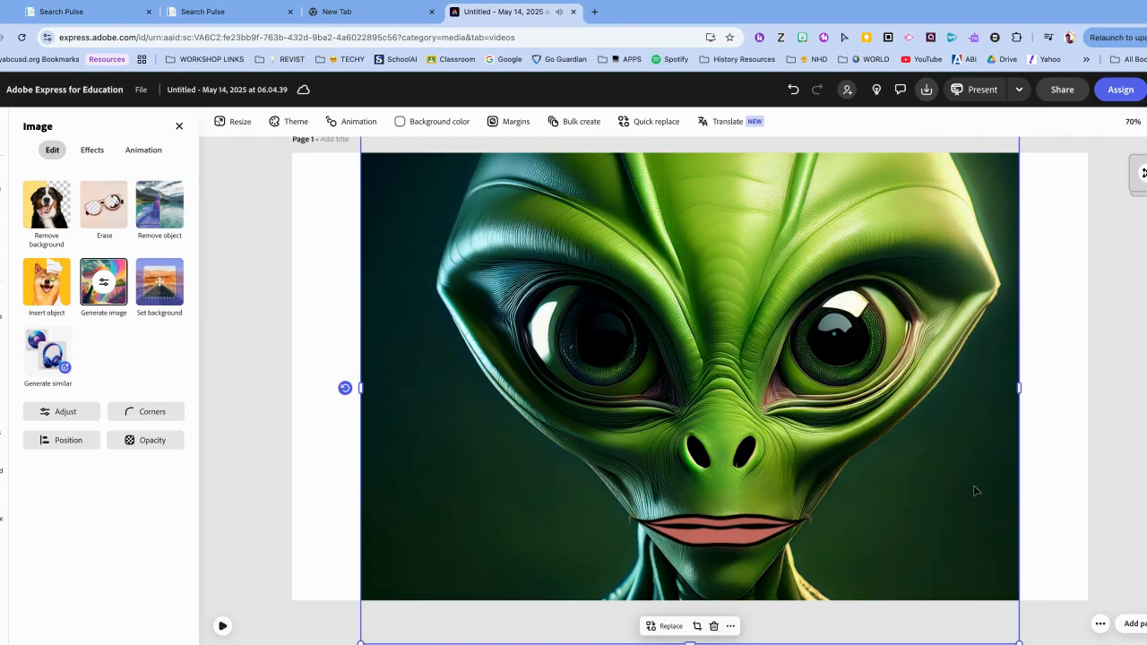